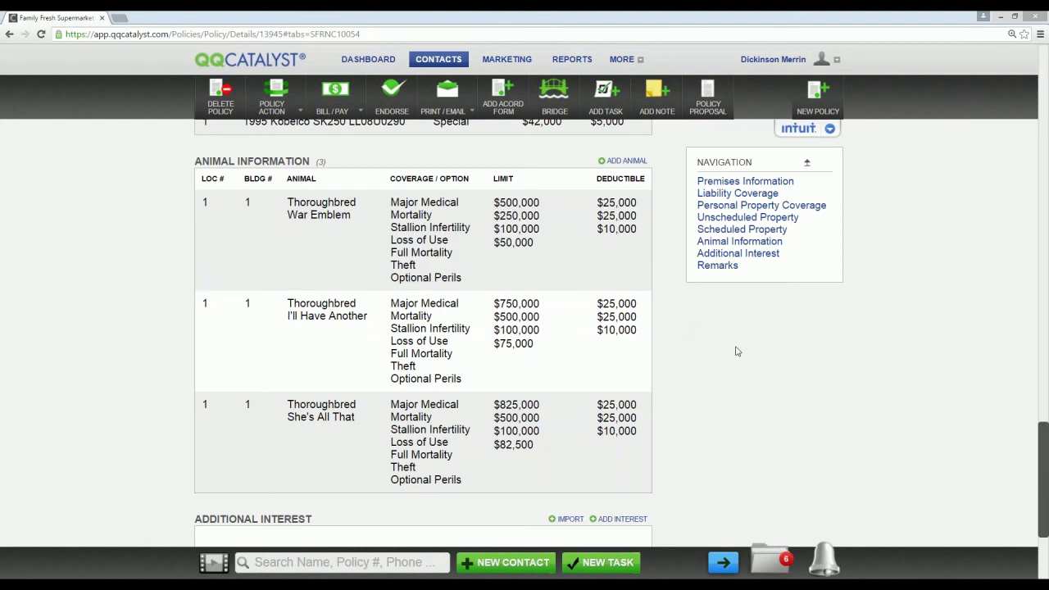
Return from the pending Farm/Ranch policy to the Family Fresh Supermarket LLC customer overview.
{"action": "scroll", "coordinate": [736, 352], "scroll_direction": "up", "scroll_amount": 10}
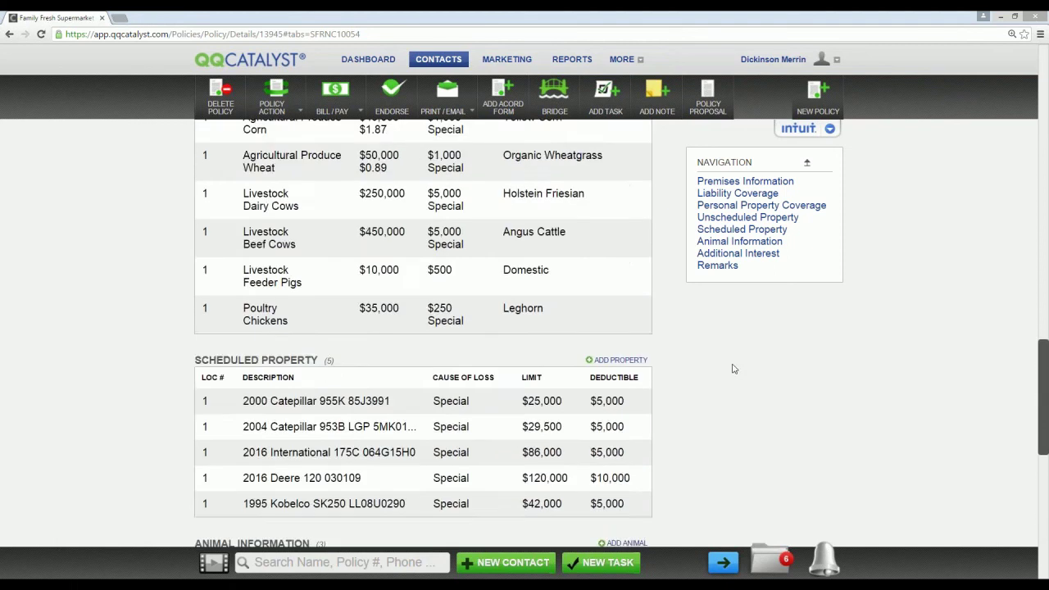
{"action": "scroll", "coordinate": [734, 373], "scroll_direction": "up", "scroll_amount": 10}
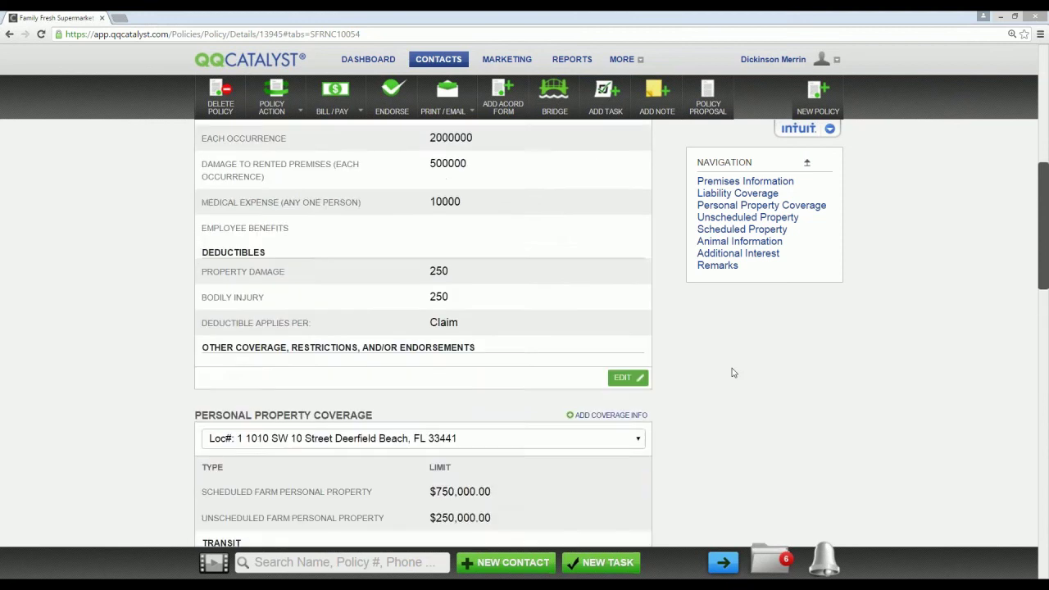
{"action": "scroll", "coordinate": [734, 373], "scroll_direction": "up", "scroll_amount": 10}
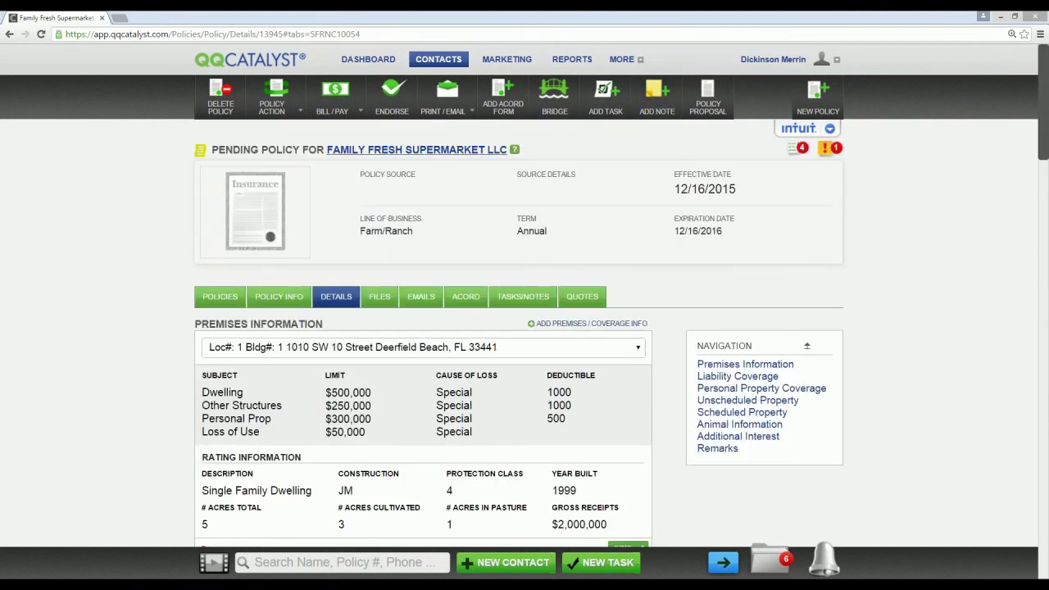
{"action": "left_click", "coordinate": [417, 150]}
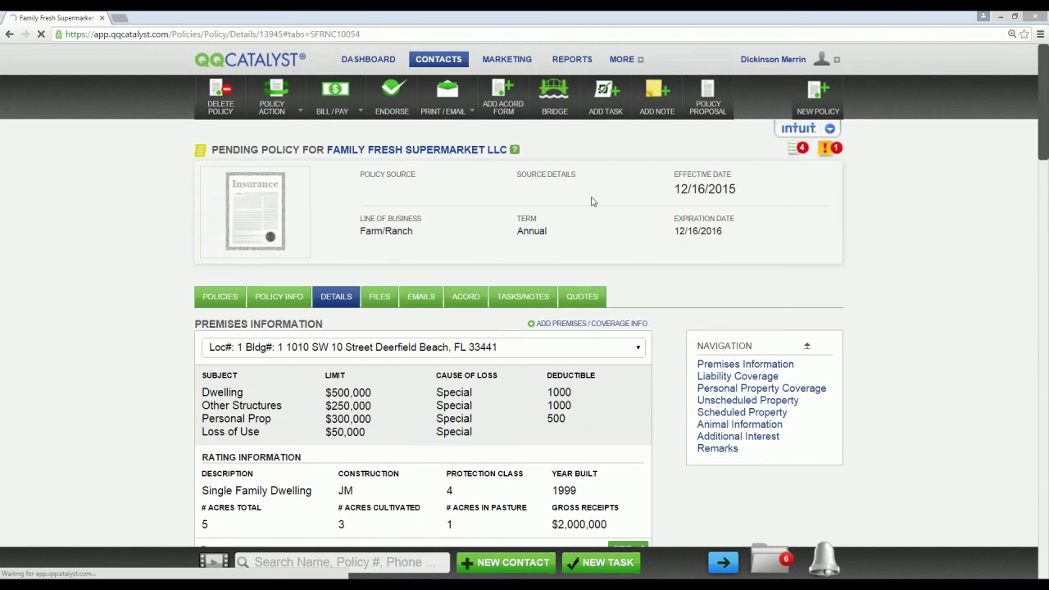
Write a new note saying the customer wants a call to discuss his renewal on Friday.
{"action": "left_click", "coordinate": [657, 96]}
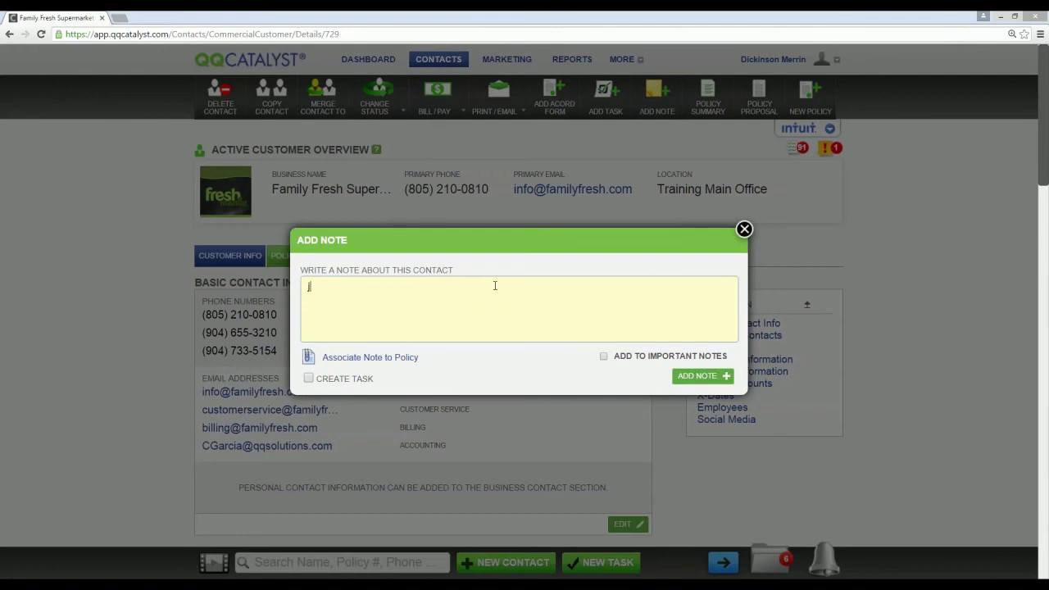
{"action": "type", "text": "jOH"}
{"action": "key", "text": "BackSpace"}
{"action": "key", "text": "BackSpace"}
{"action": "key", "text": "BackSpace"}
{"action": "type", "text": "John w"}
{"action": "type", "text": "antgs al"}
{"action": "key", "text": "BackSpace"}
{"action": "key", "text": "BackSpace"}
{"action": "key", "text": "BackSpace"}
{"action": "key", "text": "BackSpace"}
{"action": "key", "text": "BackSpace"}
{"action": "type", "text": "s a ca"}
{"action": "key", "text": "BackSpace"}
{"action": "key", "text": "BackSpace"}
{"action": "type", "text": "call to edi"}
{"action": "key", "text": "BackSpace"}
{"action": "key", "text": "BackSpace"}
{"action": "key", "text": "BackSpace"}
{"action": "type", "text": "discuss his renewal on Friday."}
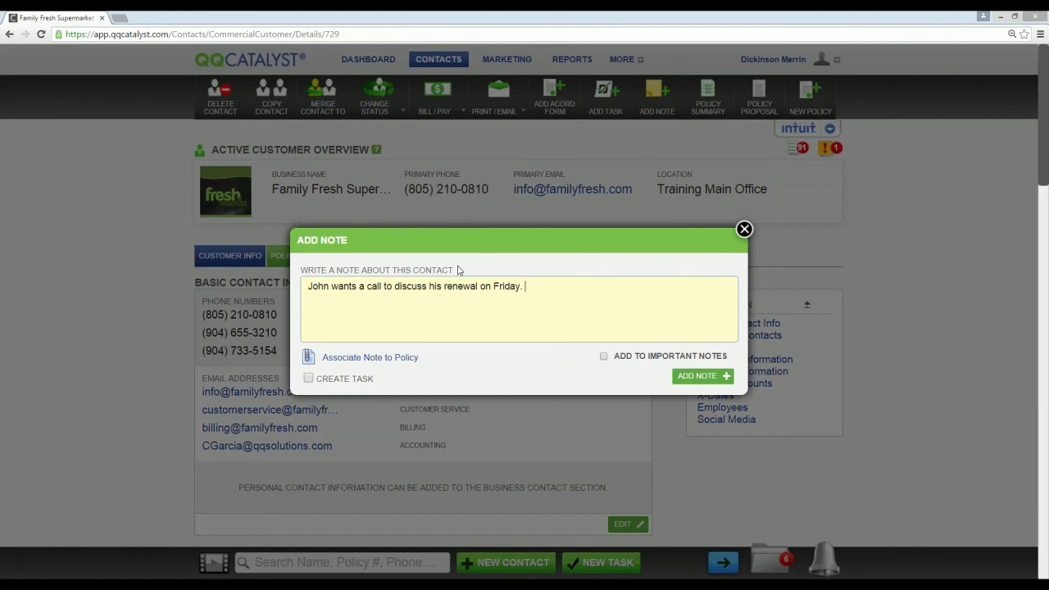
Save the note with Create Task on and accept its pre-filled follow-up task.
{"action": "left_click", "coordinate": [309, 379]}
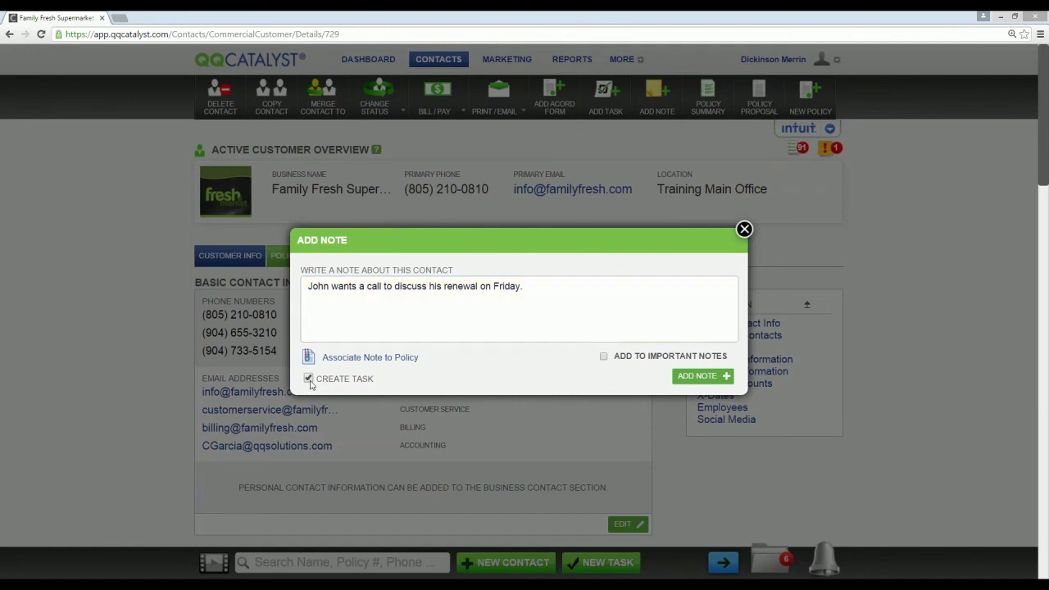
{"action": "left_click", "coordinate": [703, 376]}
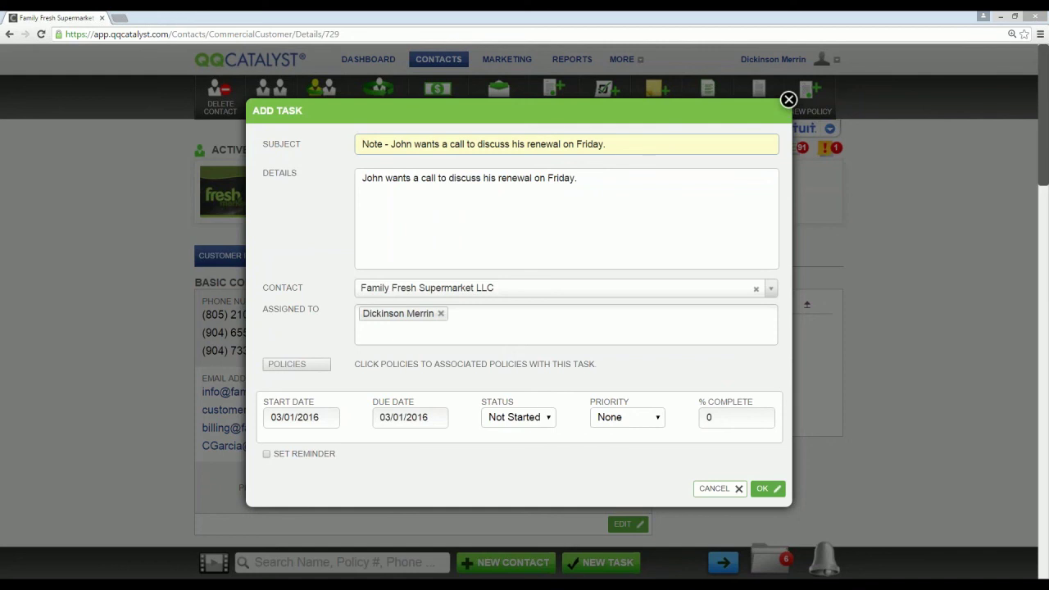
{"action": "left_click", "coordinate": [763, 489]}
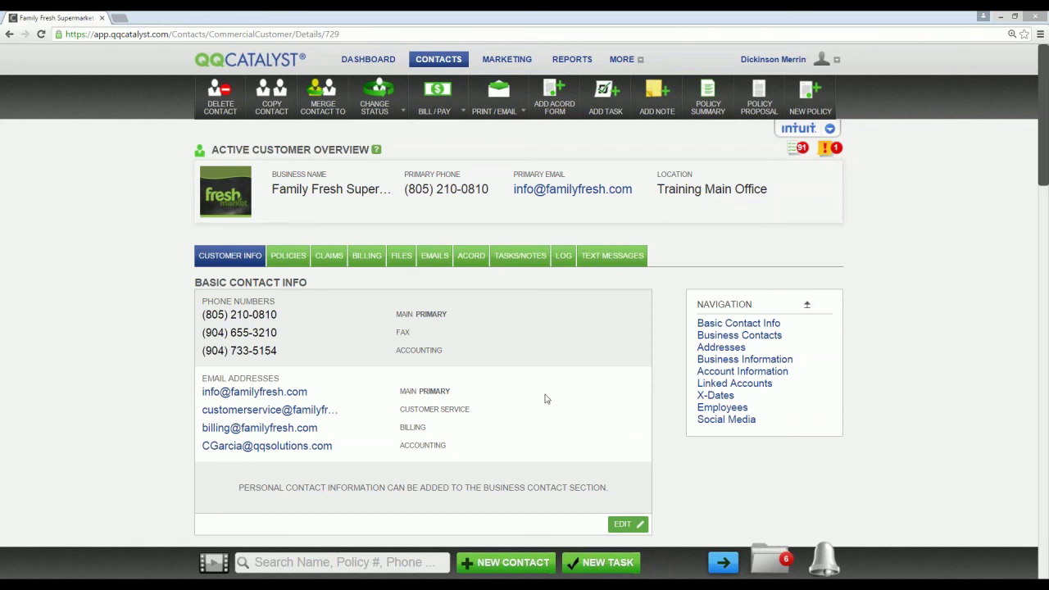
Quick Send a 'Renewal Application' email reminding the customer to send the signed application, with Create Task on.
{"action": "mouse_move", "coordinate": [505, 115]}
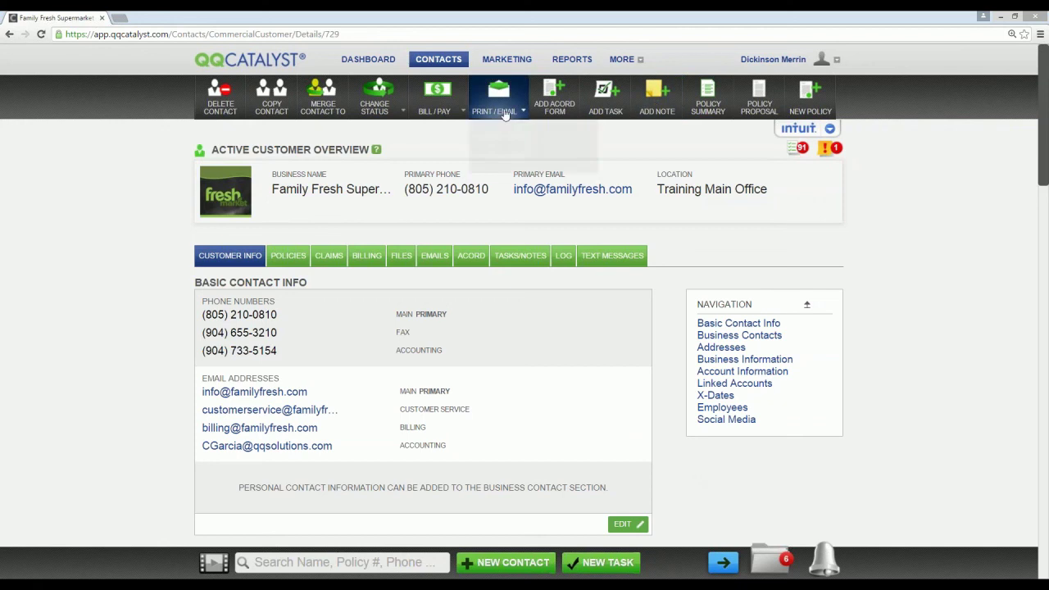
{"action": "left_click", "coordinate": [504, 156]}
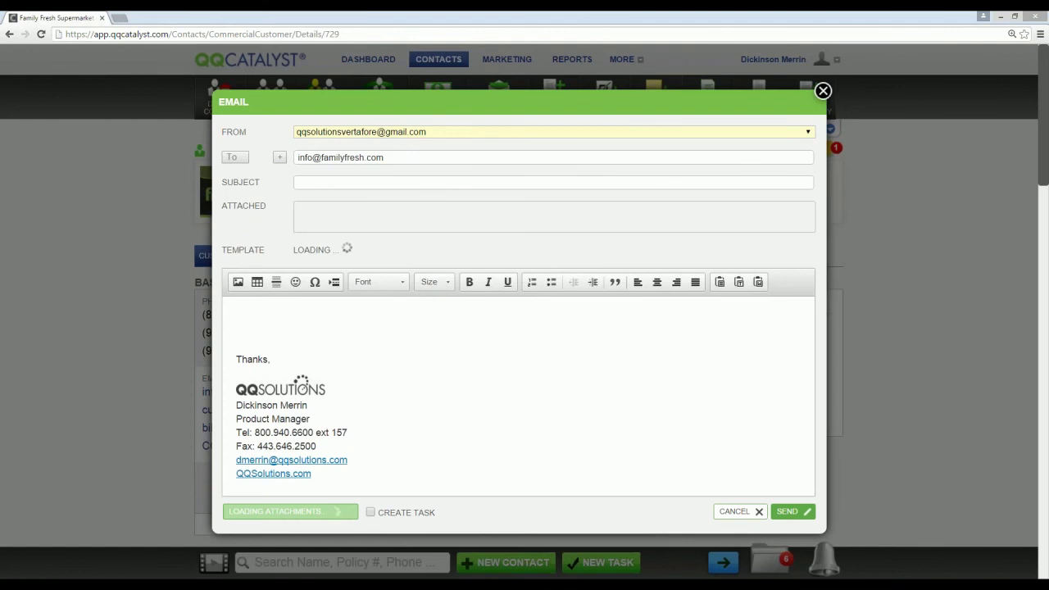
{"action": "left_click", "coordinate": [369, 182]}
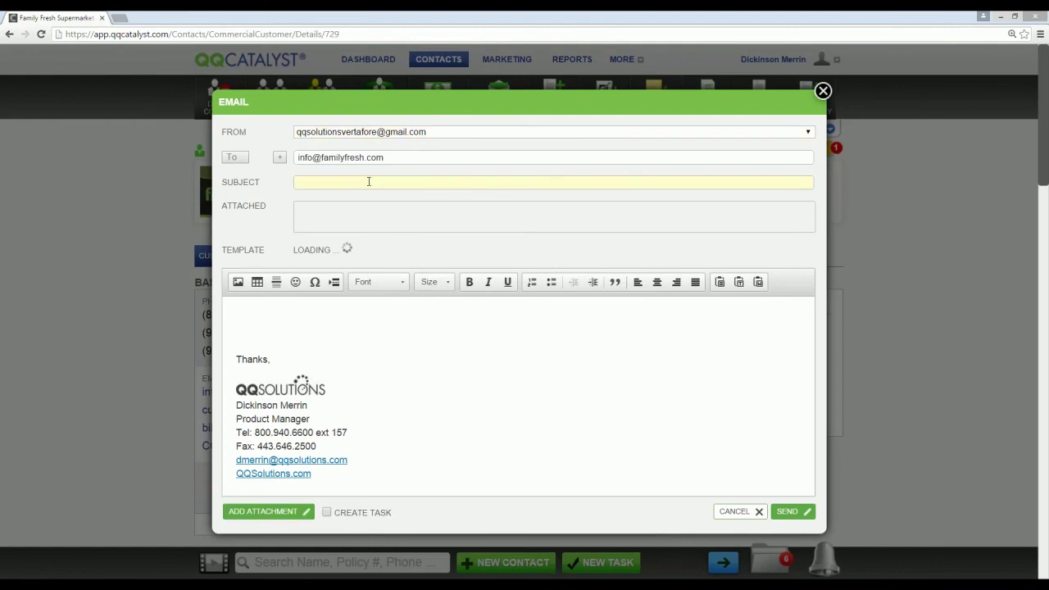
{"action": "type", "text": "Renewal Application"}
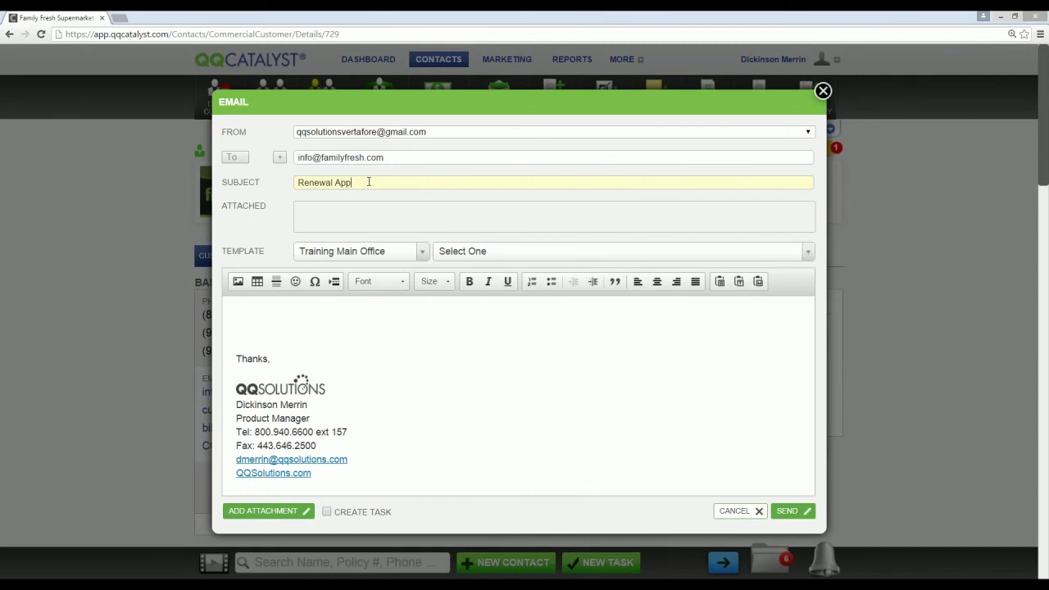
{"action": "key", "text": "Tab"}
{"action": "key", "text": "Tab"}
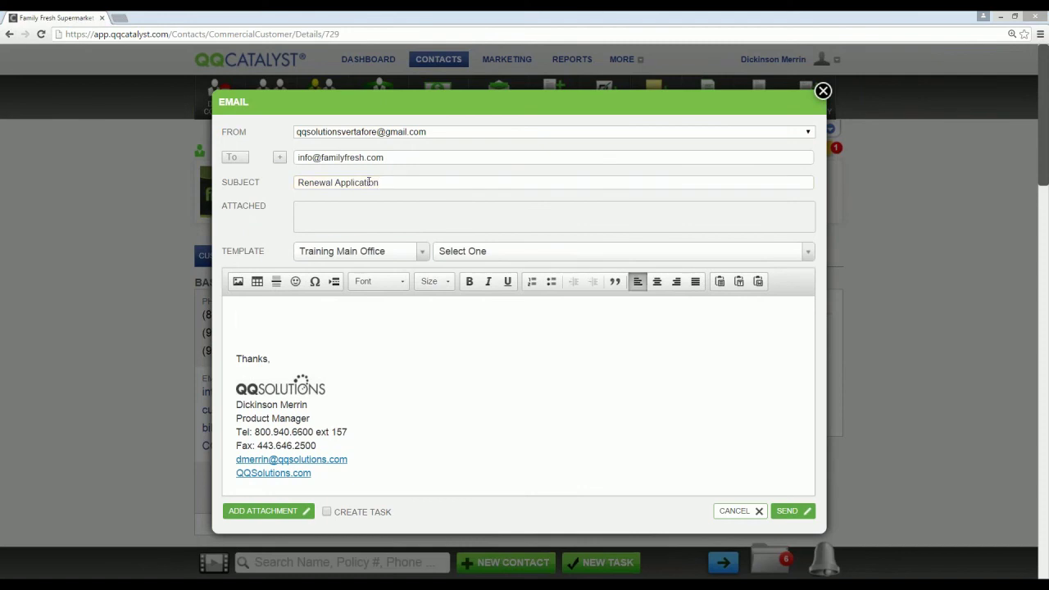
{"action": "type", "text": "Hi John . Just a reminder to send in the sign"}
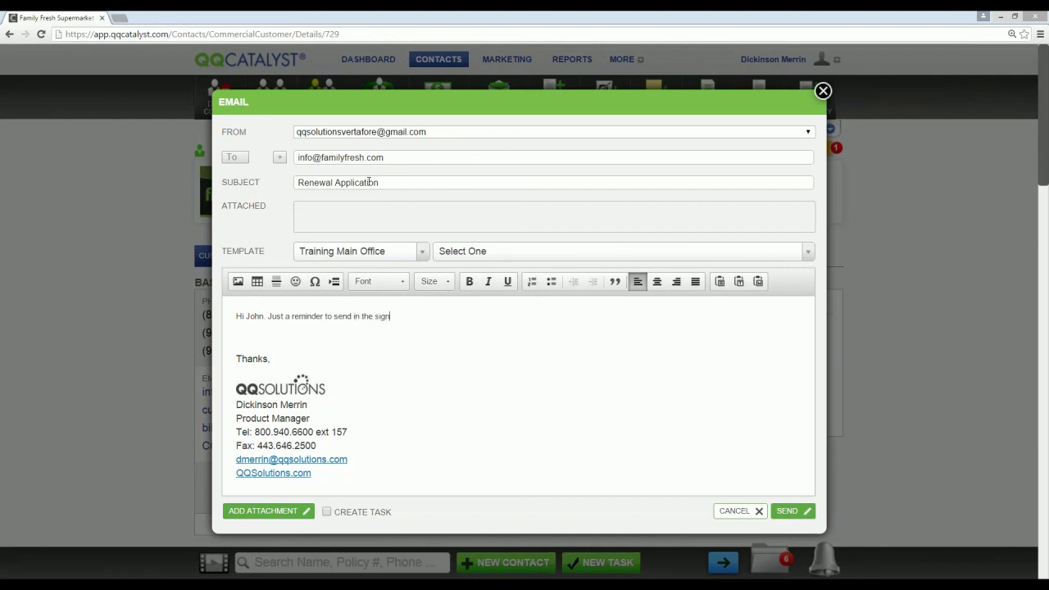
{"action": "type", "text": "ed application "}
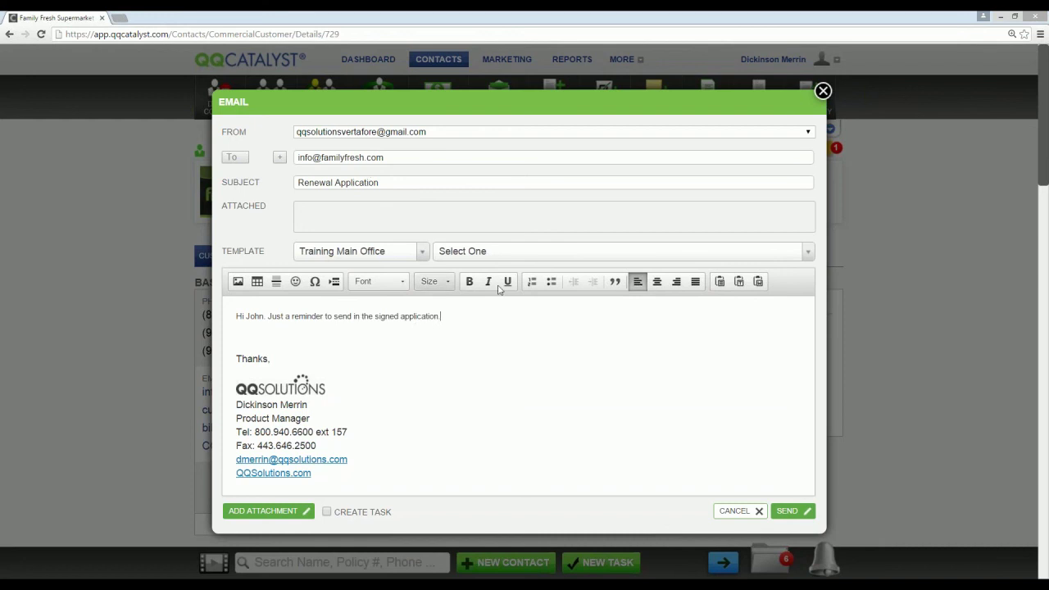
{"action": "type", "text": "."}
{"action": "left_click", "coordinate": [327, 512]}
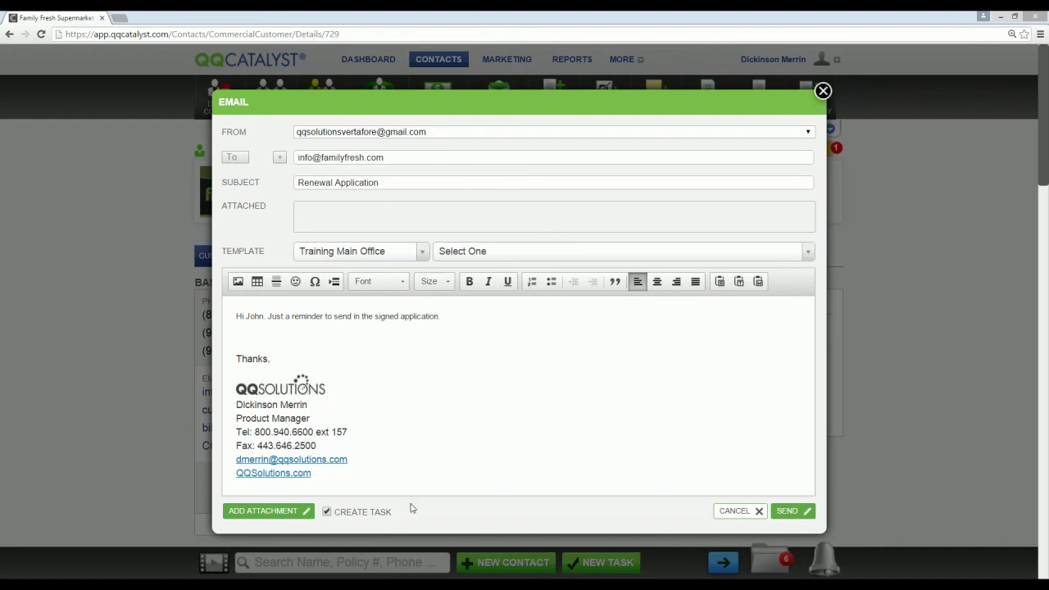
{"action": "left_click", "coordinate": [795, 512]}
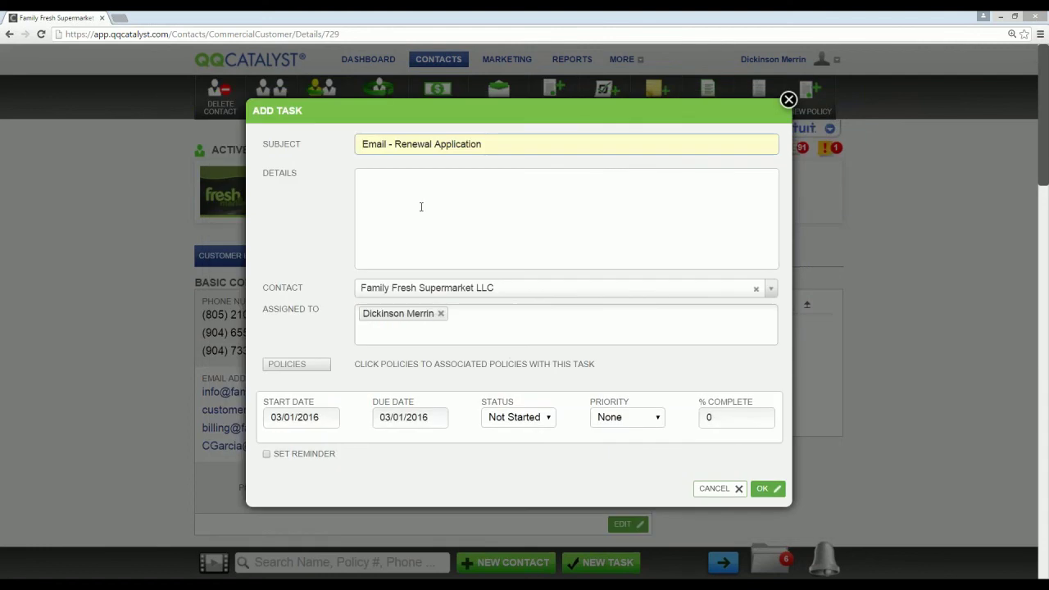
Remove 'Email - ' from the task subject, add details 'make sure you receive the signed application', and save.
{"action": "left_click", "coordinate": [423, 199]}
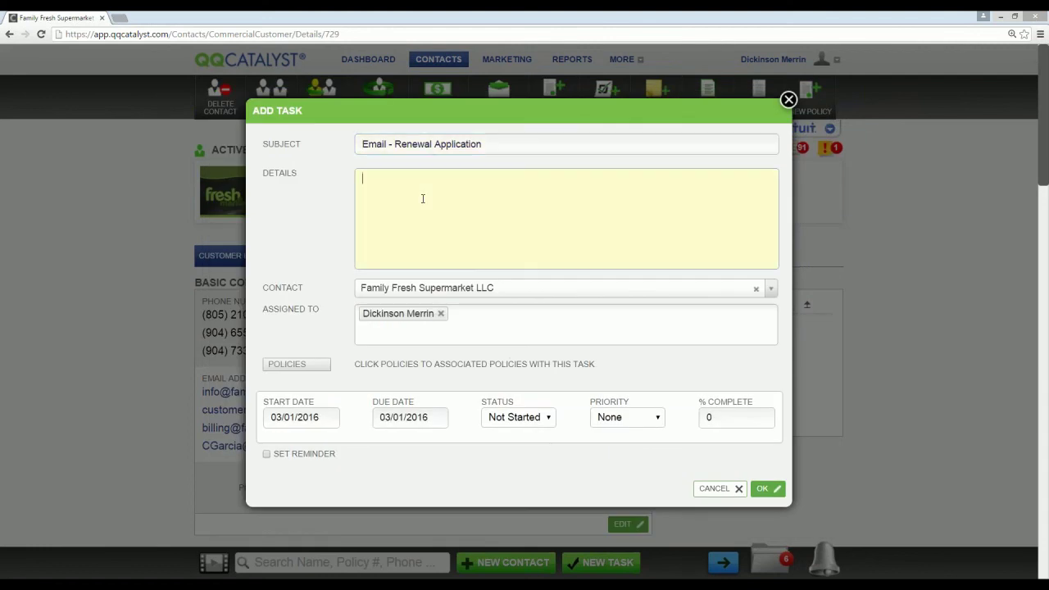
{"action": "left_click_drag", "start_coordinate": [396, 145], "coordinate": [356, 144]}
{"action": "key", "text": "BackSpace"}
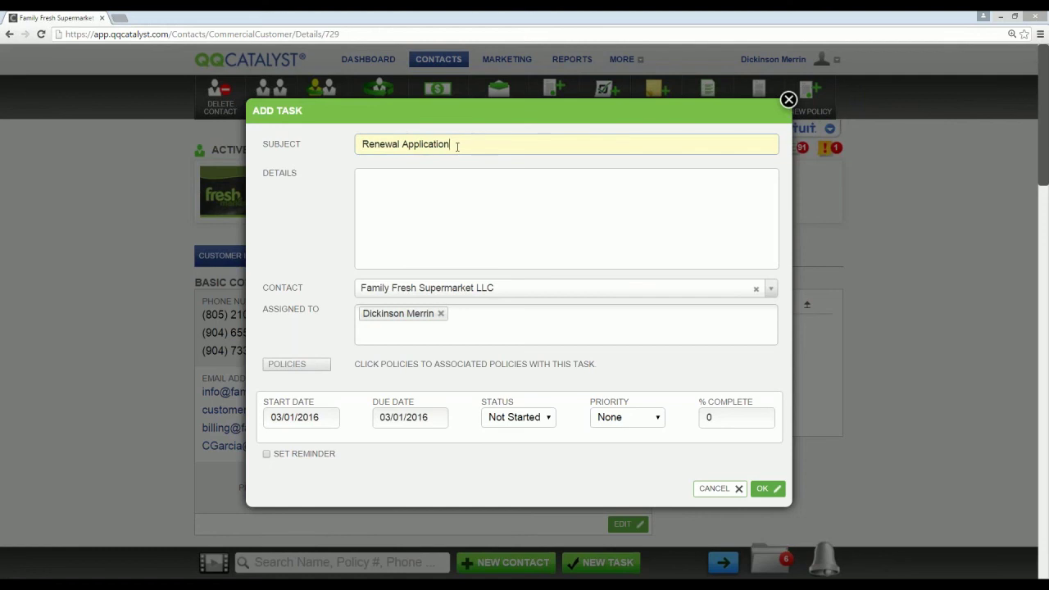
{"action": "left_click", "coordinate": [376, 188]}
{"action": "type", "text": "make"}
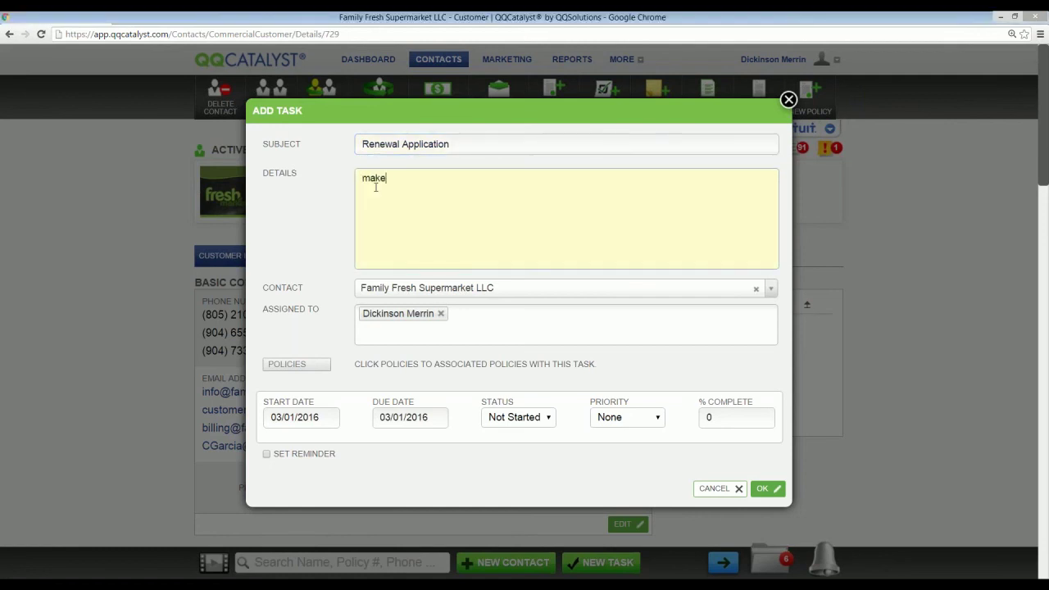
{"action": "type", "text": " sure you received"}
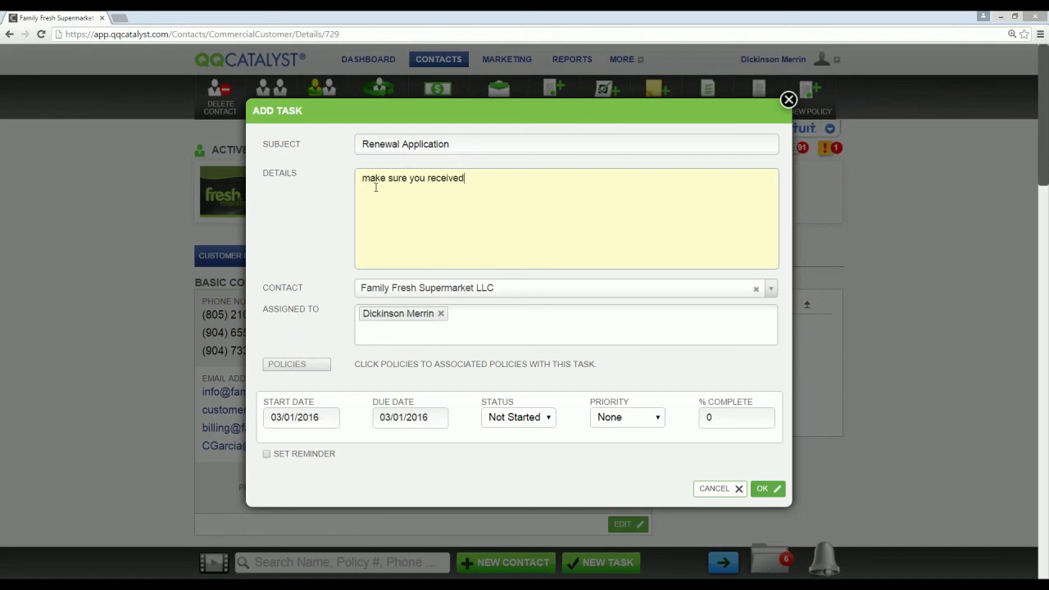
{"action": "key", "text": "BackSpace"}
{"action": "type", "text": "the signed application"}
{"action": "left_click", "coordinate": [769, 490]}
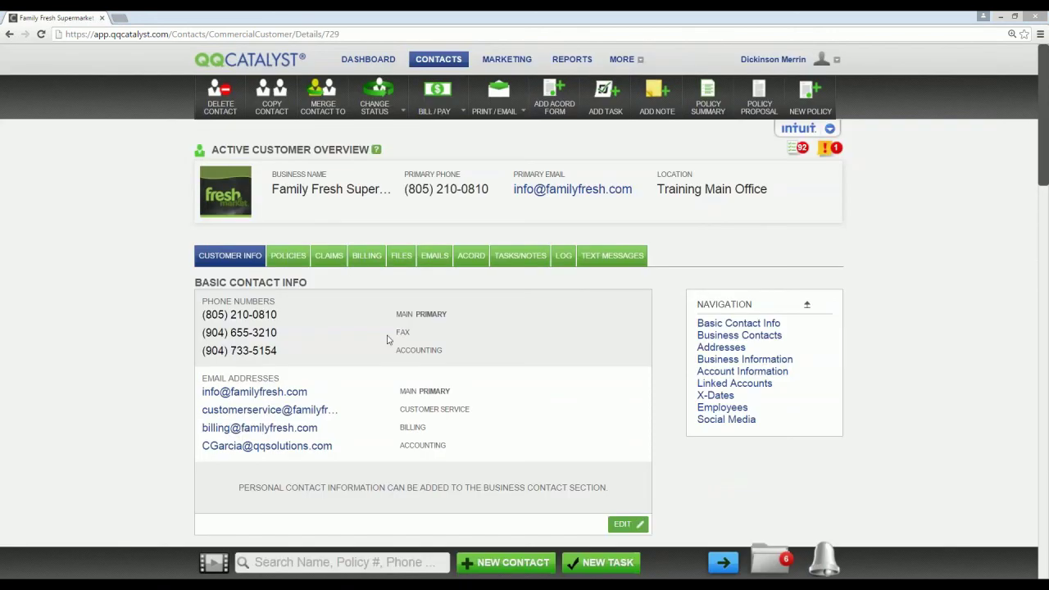
Open the General Liability policy effective 11/05/2016 from the Policies list and show its Policy Action menu.
{"action": "left_click", "coordinate": [289, 255]}
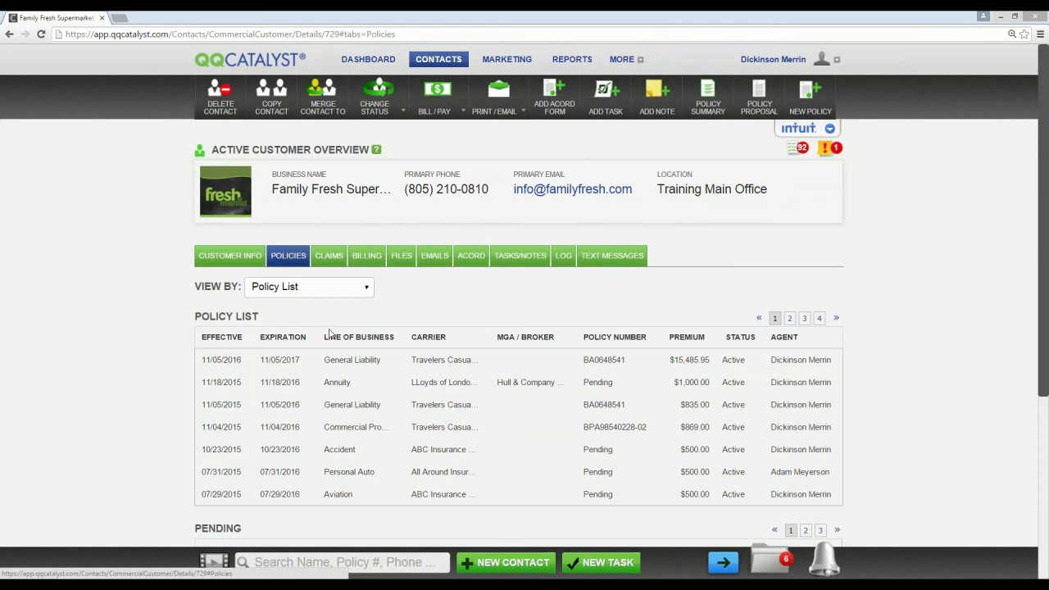
{"action": "left_click", "coordinate": [353, 360]}
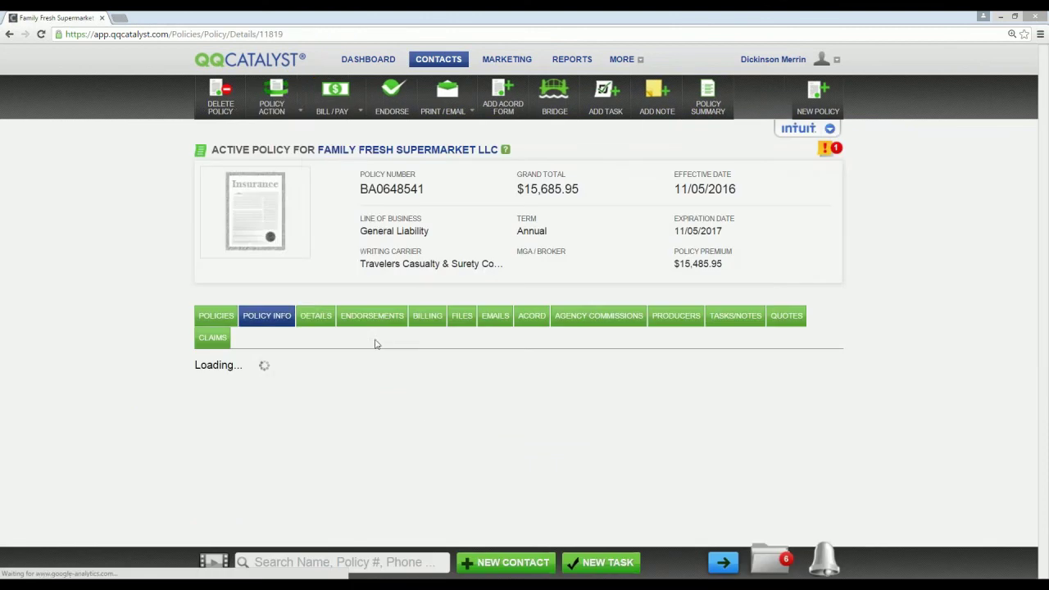
{"action": "left_click", "coordinate": [279, 97]}
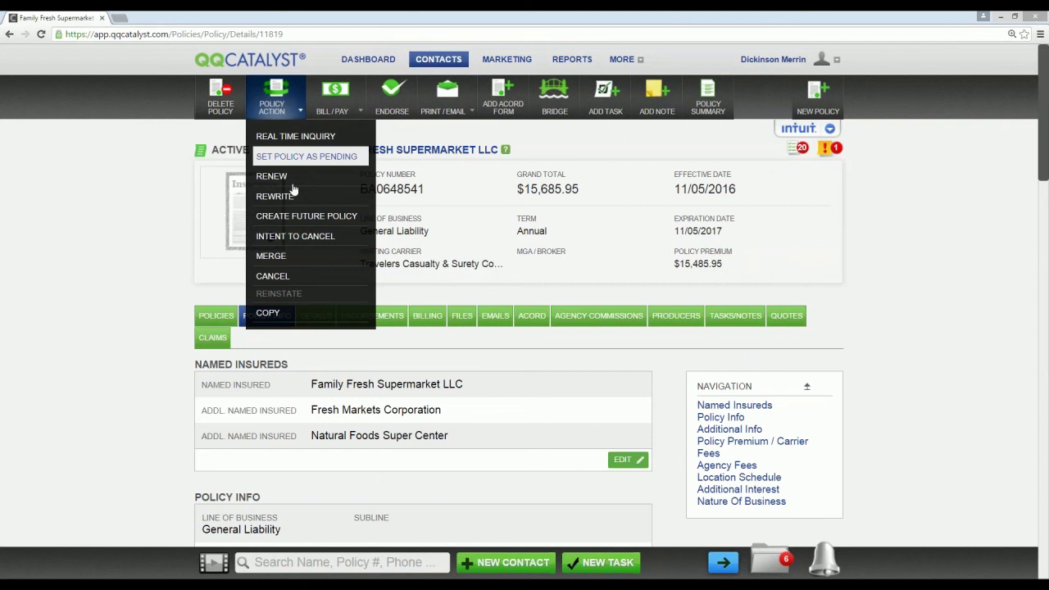
Save an Intent to Cancel pending 11/10/2016 for Non - Payment, asking about the payment, with Create Task on.
{"action": "left_click", "coordinate": [295, 236]}
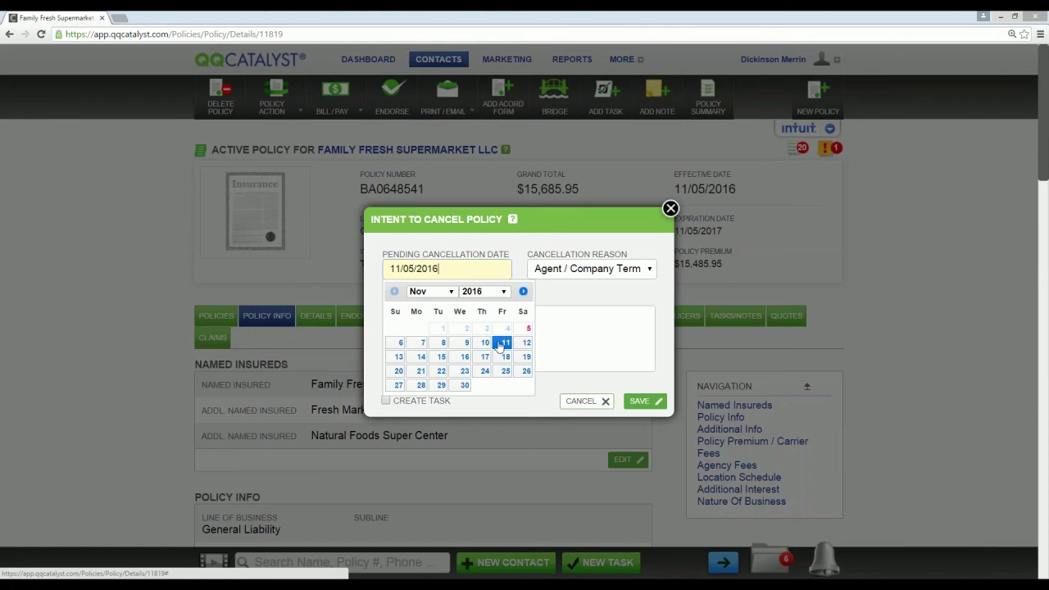
{"action": "left_click", "coordinate": [478, 345]}
{"action": "left_click", "coordinate": [488, 335]}
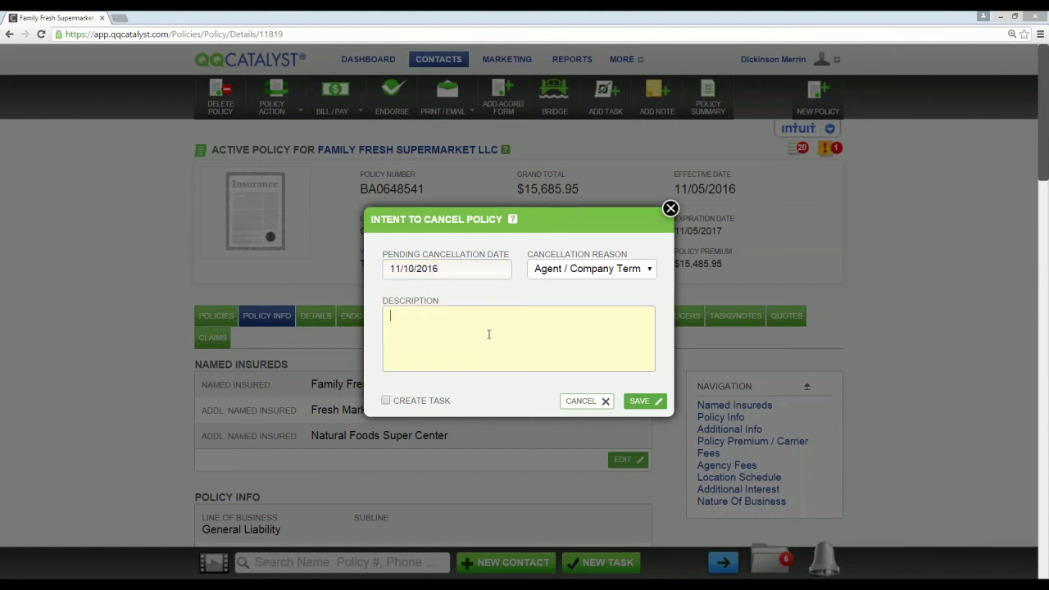
{"action": "left_click", "coordinate": [592, 268]}
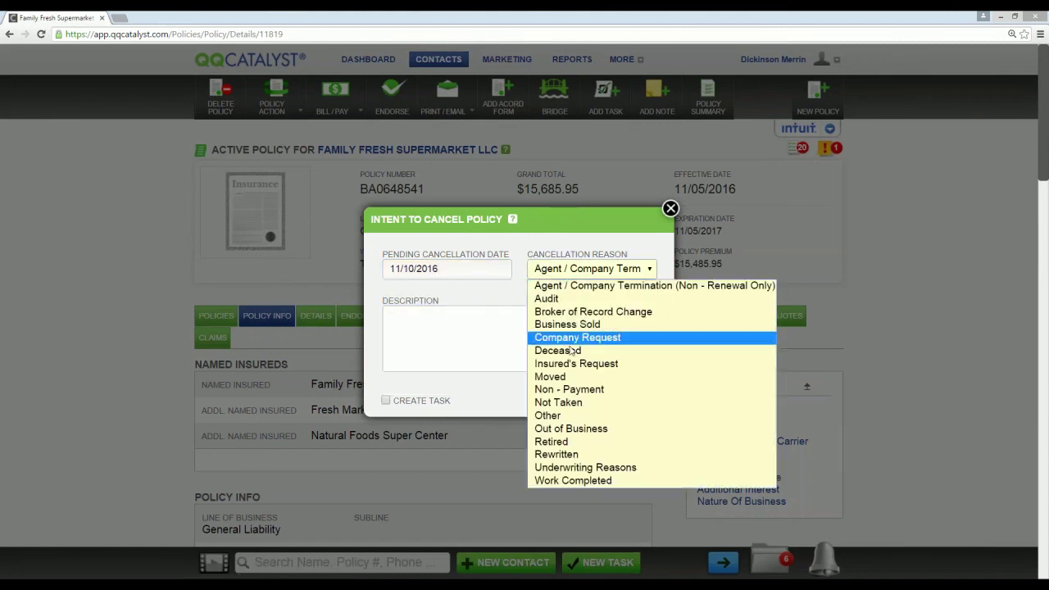
{"action": "left_click", "coordinate": [570, 390]}
{"action": "left_click", "coordinate": [461, 319]}
{"action": "type", "text": "Did "}
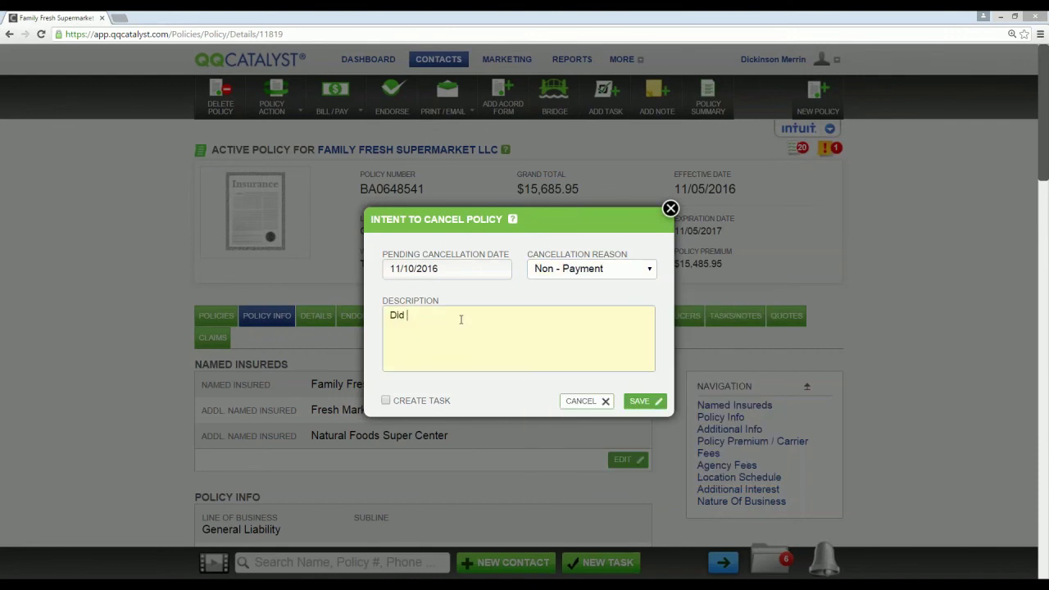
{"action": "type", "text": "John make his payment"}
{"action": "left_click", "coordinate": [385, 400]}
{"action": "left_click", "coordinate": [640, 401]}
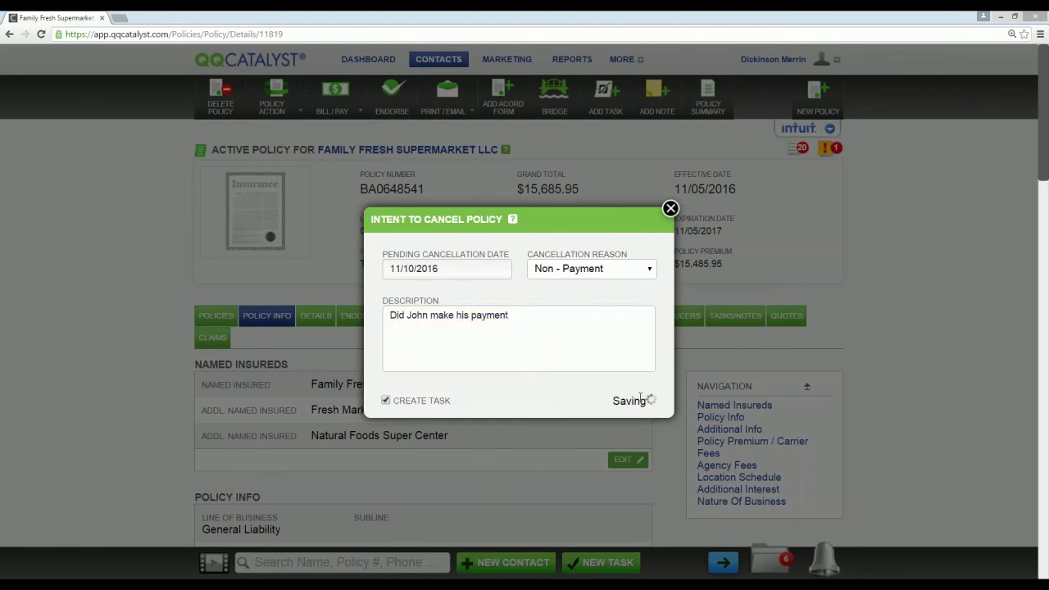